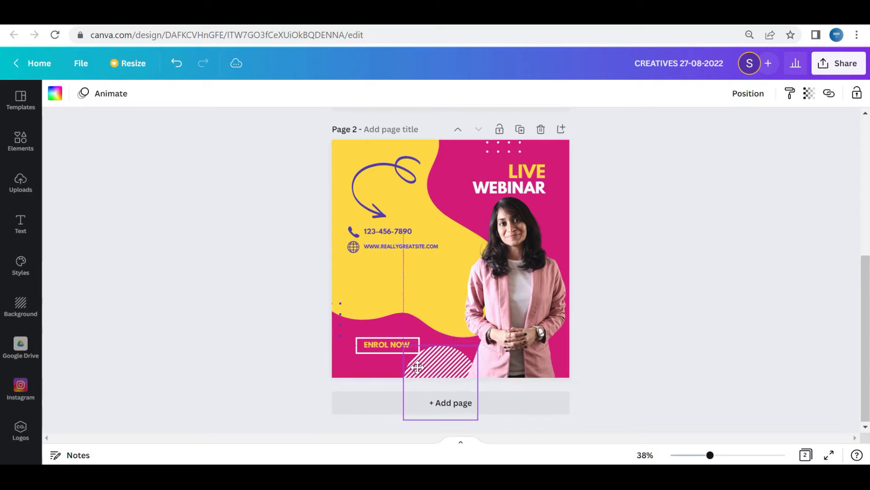
# Step: Recolour the striped semicircle at the bottom of page 2 light yellow and shift it slightly down and to the right
pyautogui.click(53, 93)
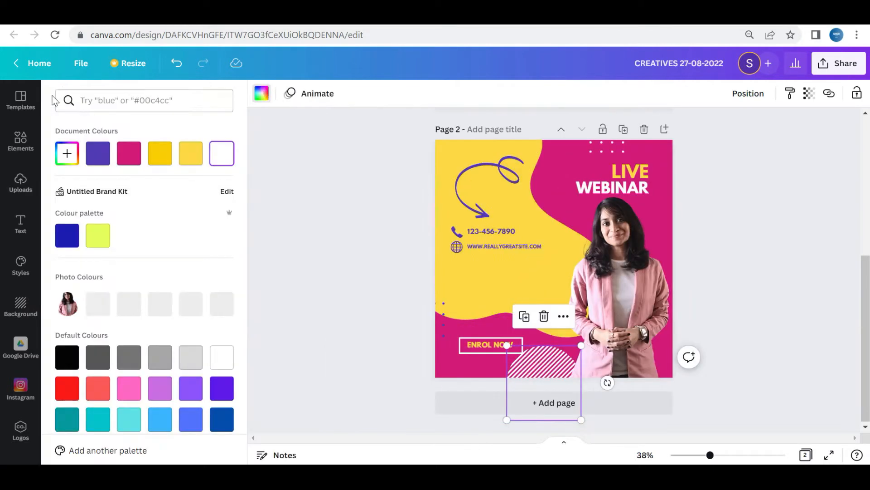
pyautogui.click(191, 153)
pyautogui.moveTo(543, 369); pyautogui.dragTo(553, 378)
pyautogui.click(813, 229)
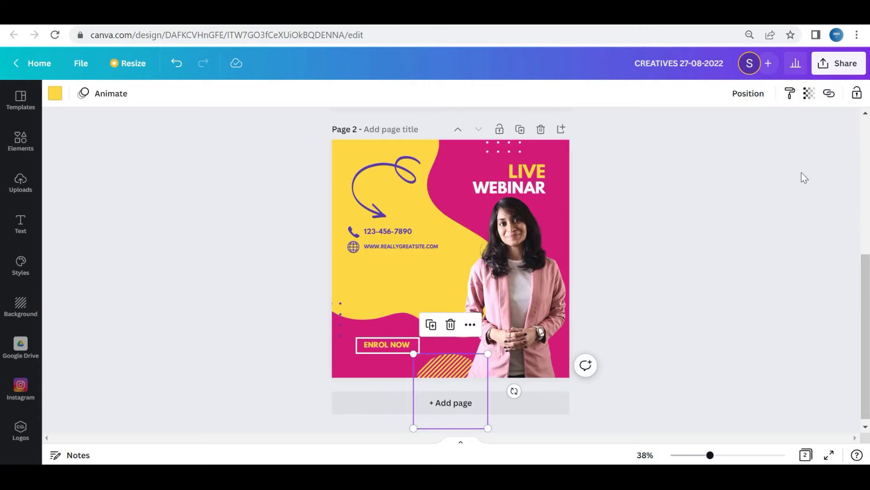
# Step: Move the white dot pattern into the upper-right corner of page 2 and scale it down slightly
pyautogui.click(504, 147)
pyautogui.moveTo(505, 147); pyautogui.dragTo(566, 150)
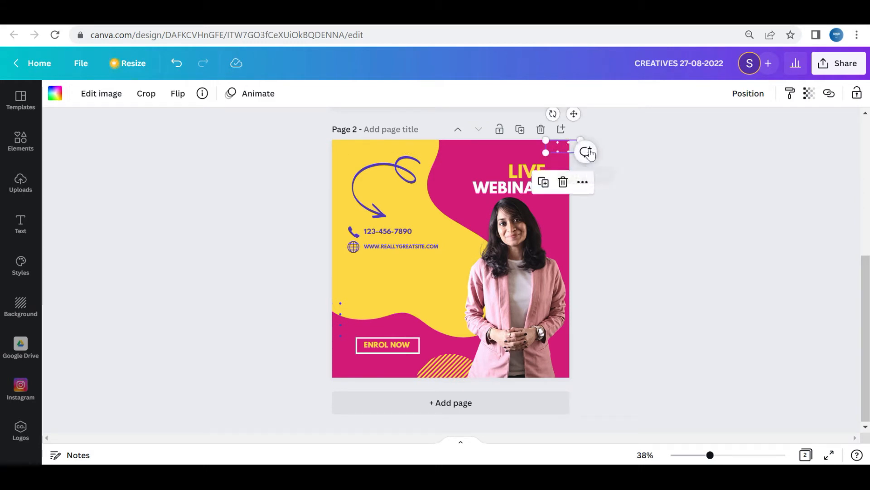
pyautogui.moveTo(547, 141); pyautogui.dragTo(565, 145)
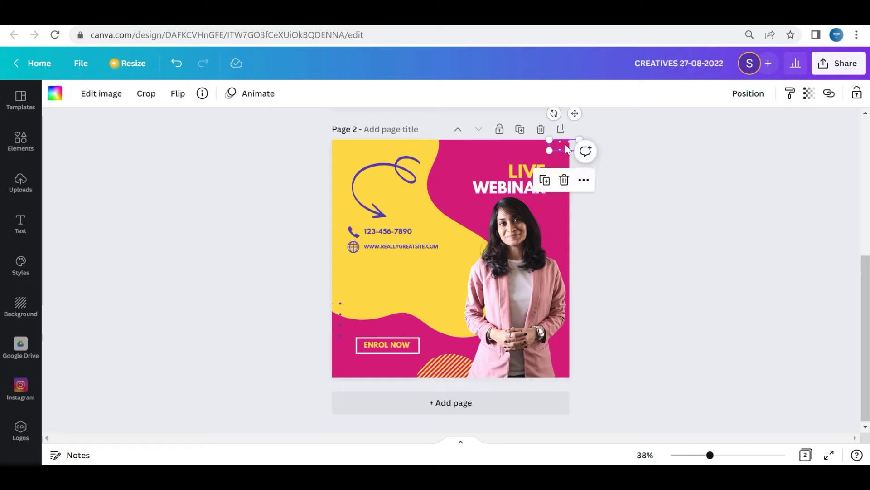
# Step: Duplicate the corner dot pattern and align the copy directly beneath the original to extend the dot grid
pyautogui.hotkey('ctrl', 'd')
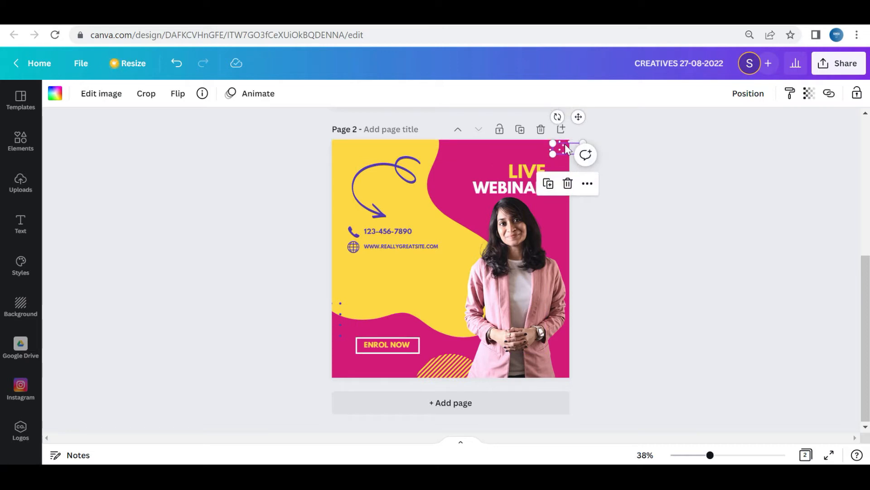
pyautogui.moveTo(566, 147); pyautogui.dragTo(565, 160)
pyautogui.click(537, 231)
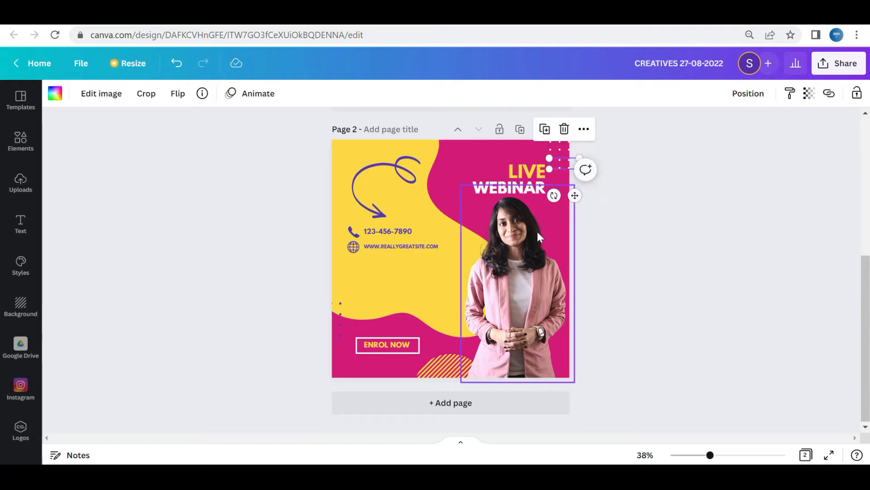
pyautogui.click(627, 228)
pyautogui.moveTo(561, 165); pyautogui.dragTo(562, 163)
pyautogui.click(628, 206)
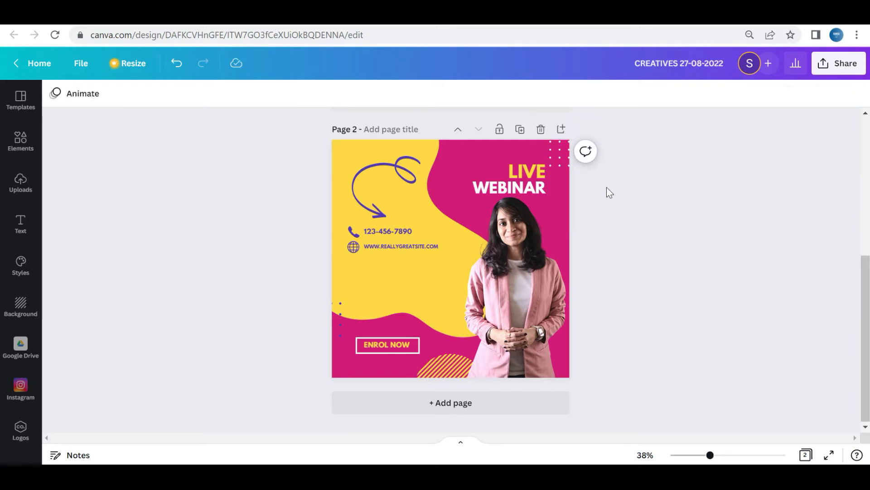
pyautogui.moveTo(596, 185); pyautogui.dragTo(559, 133)
pyautogui.click(580, 145)
pyautogui.click(564, 144)
pyautogui.keyDown('shift'); pyautogui.click(557, 160); pyautogui.keyUp('shift')
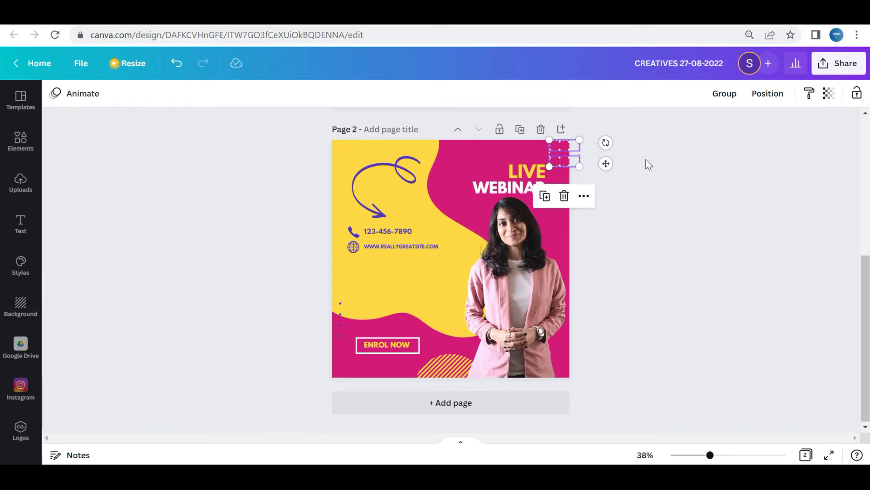
pyautogui.click(621, 126)
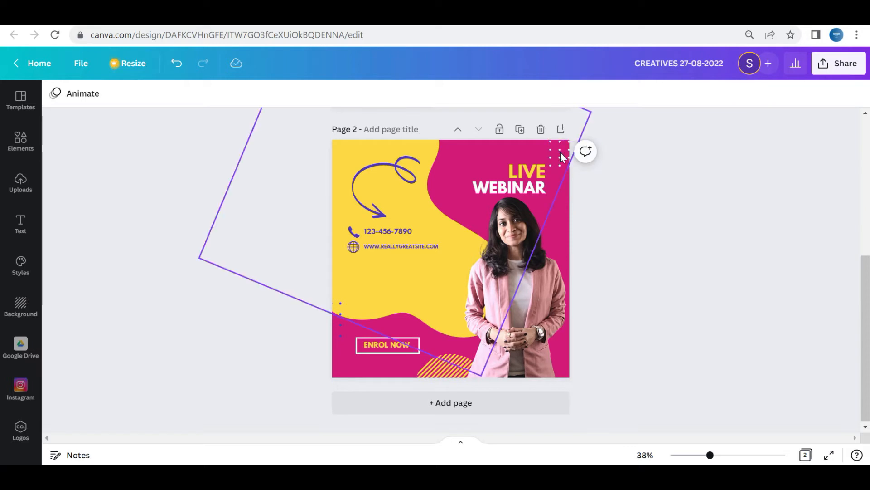
pyautogui.click(564, 145)
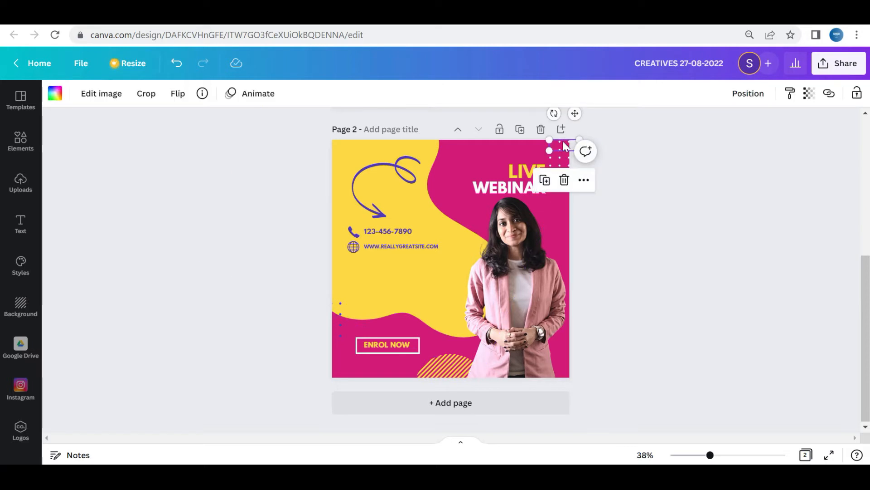
pyautogui.keyDown('shift'); pyautogui.click(557, 162); pyautogui.keyUp('shift')
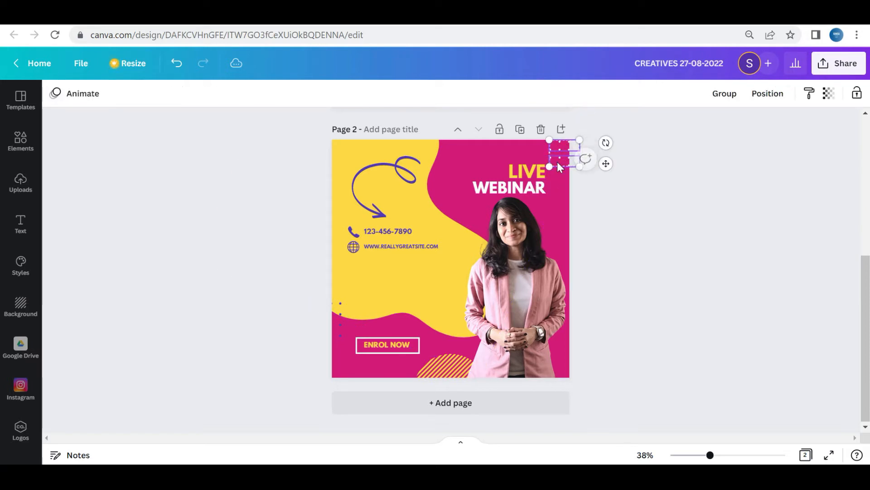
pyautogui.click(628, 146)
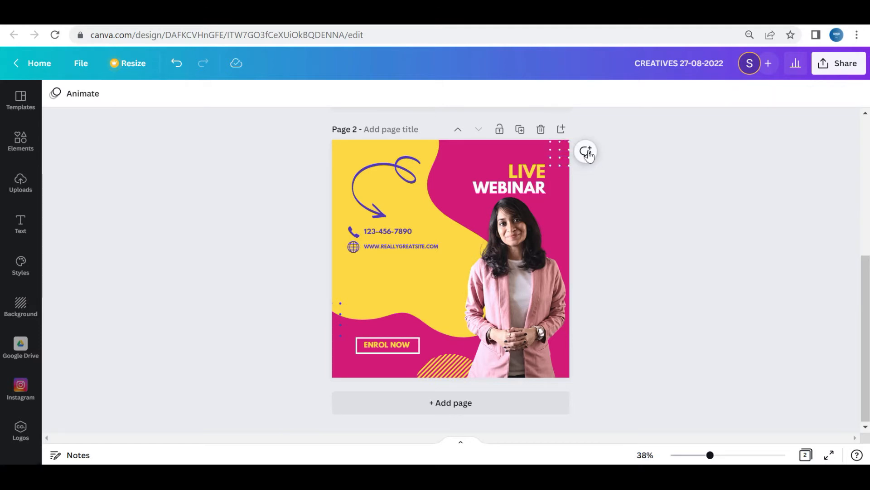
# Step: Select both dot patterns together and nudge them slightly left so the dots fit within the page's upper-right corner
pyautogui.click(563, 152)
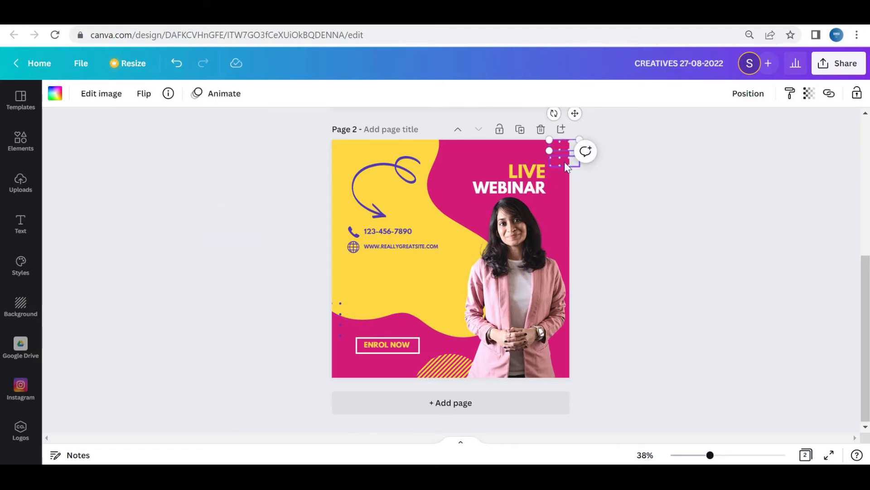
pyautogui.keyDown('shift'); pyautogui.click(565, 163); pyautogui.keyUp('shift')
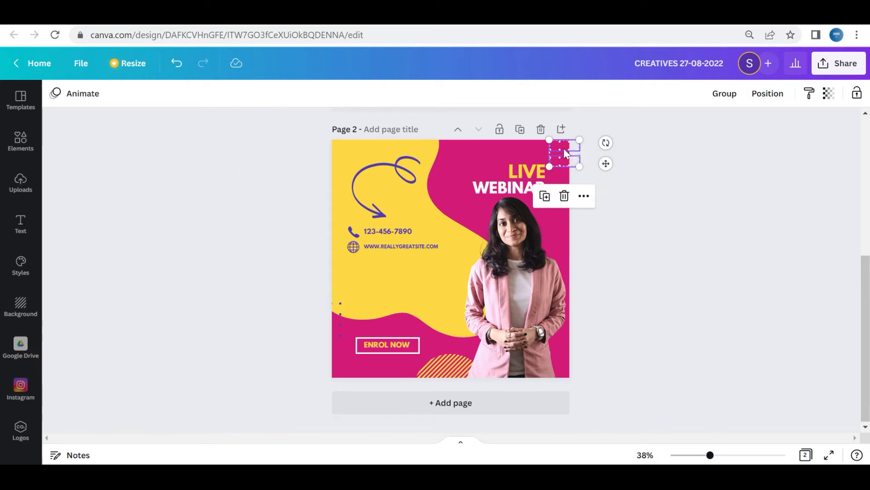
pyautogui.moveTo(564, 146); pyautogui.dragTo(563, 146)
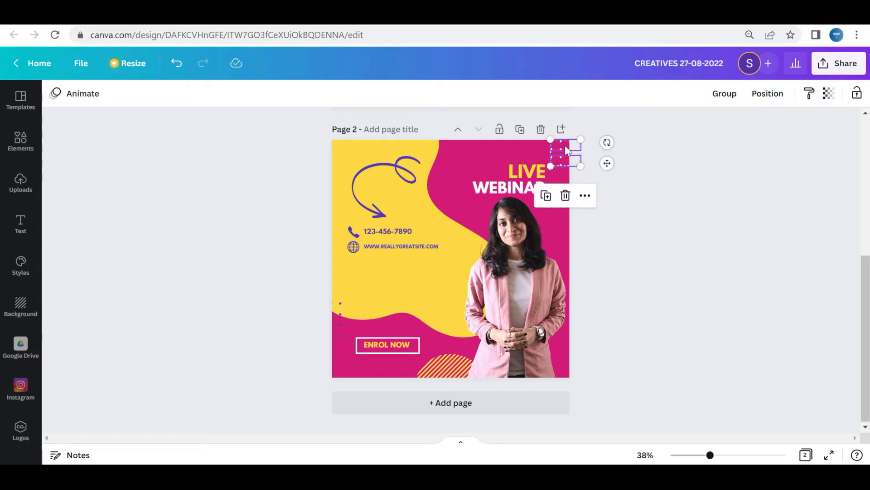
pyautogui.click(641, 212)
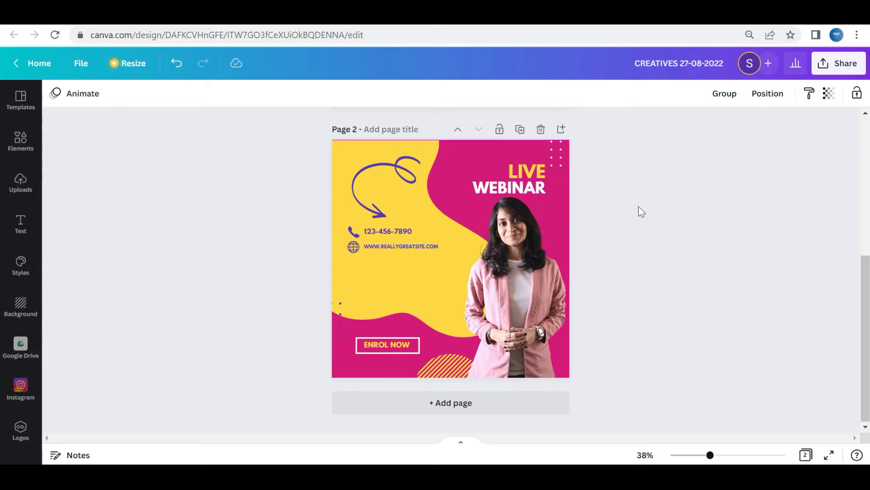
pyautogui.press('Left')
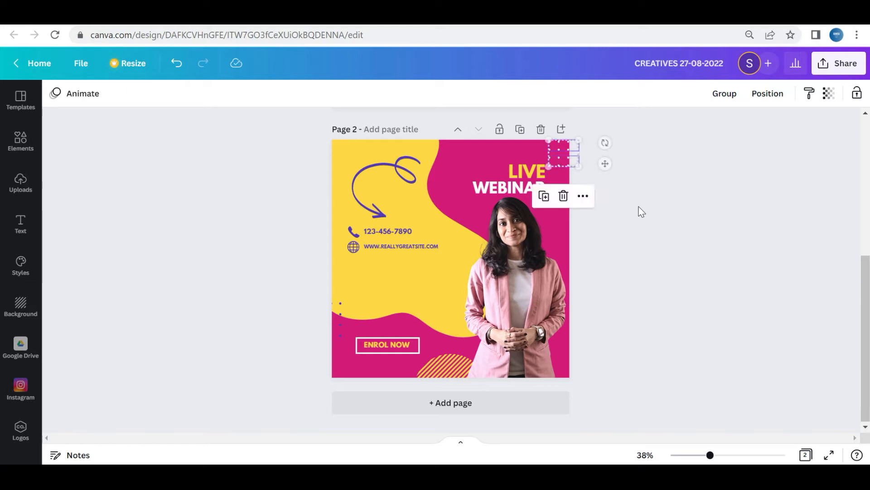
pyautogui.click(644, 213)
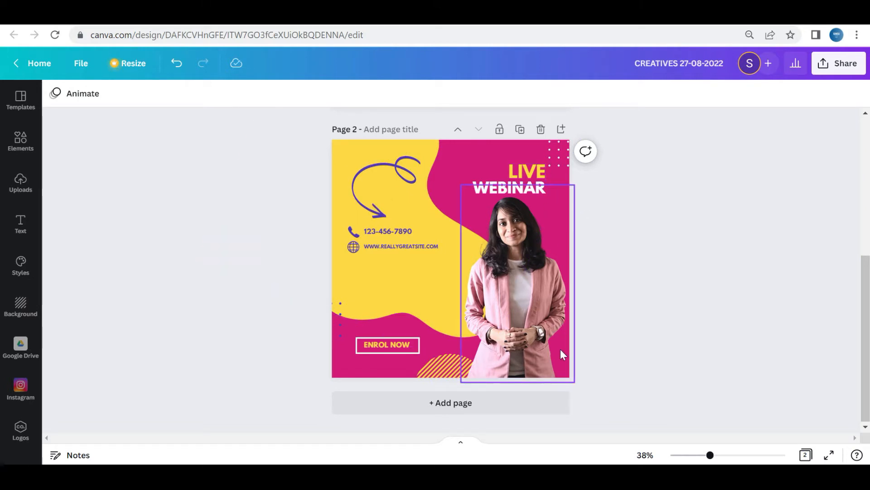
# Step: Shrink the curly arrow, place it just left of LIVE in the heading, and recolour it white
pyautogui.click(367, 211)
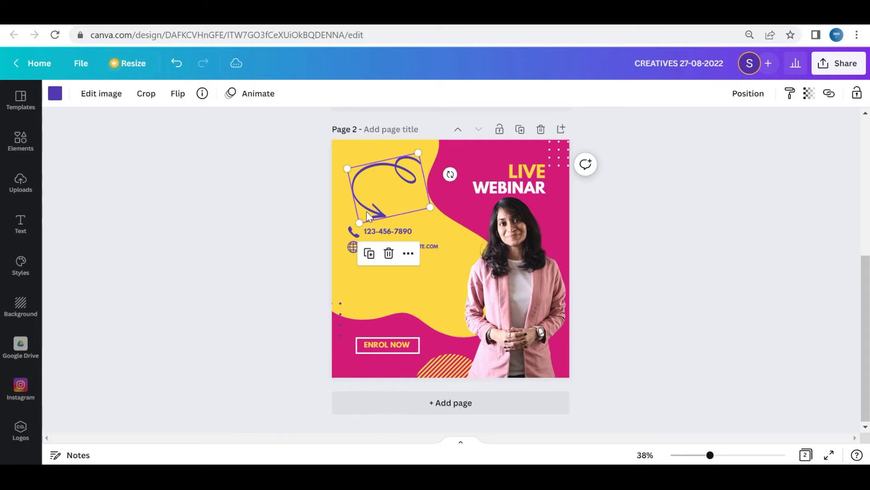
pyautogui.moveTo(421, 153)
pyautogui.mouseDown()
pyautogui.moveTo(398, 211)
pyautogui.moveTo(379, 214)
pyautogui.moveTo(402, 186)
pyautogui.moveTo(513, 152)
pyautogui.moveTo(494, 168)
pyautogui.mouseUp()
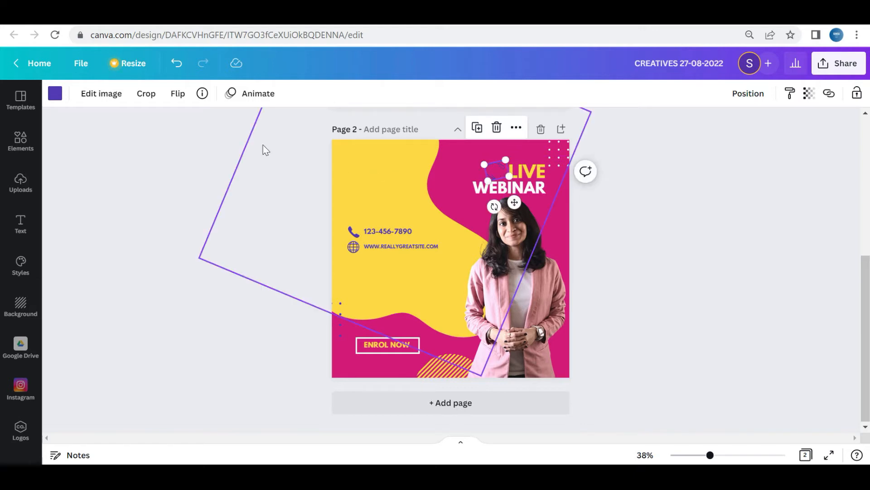
pyautogui.click(56, 93)
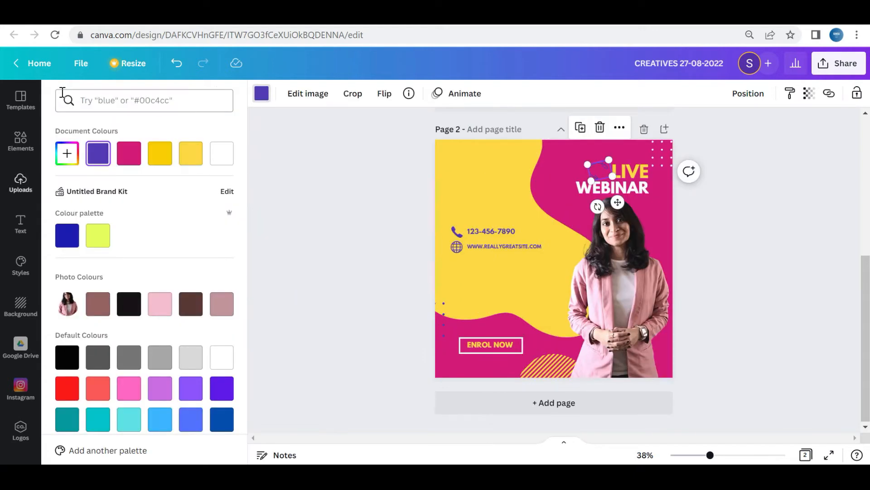
pyautogui.click(221, 153)
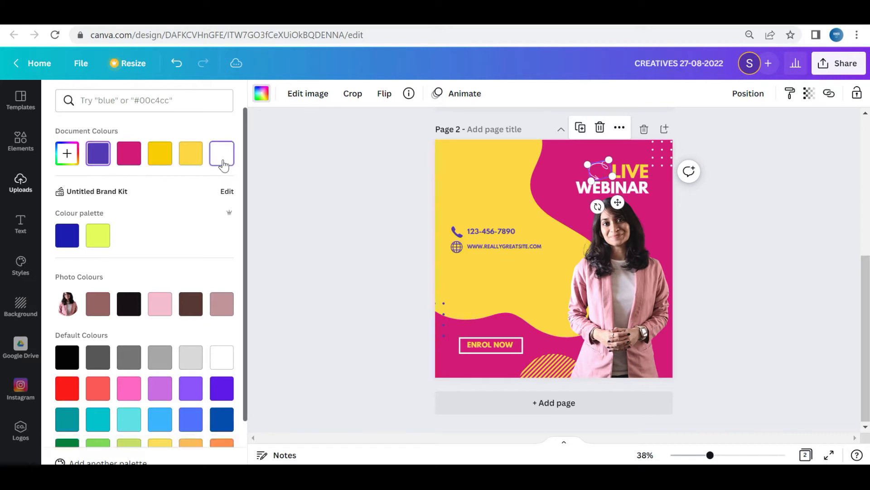
pyautogui.click(711, 184)
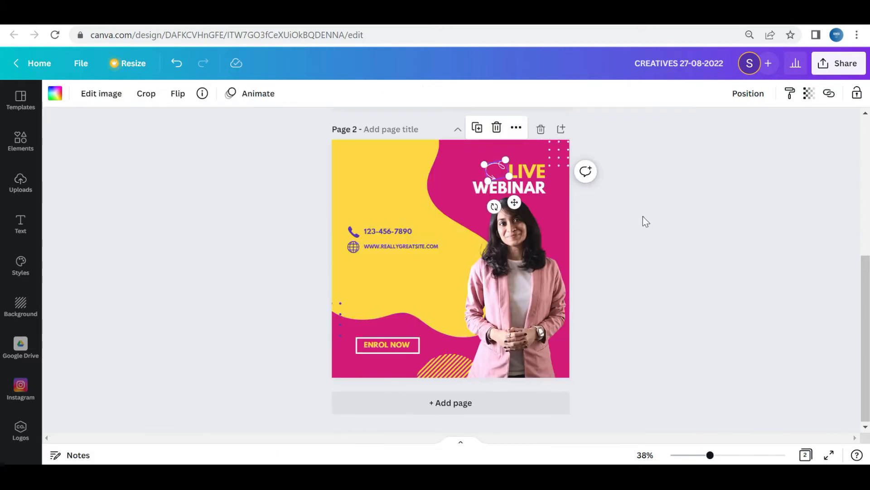
pyautogui.click(497, 165)
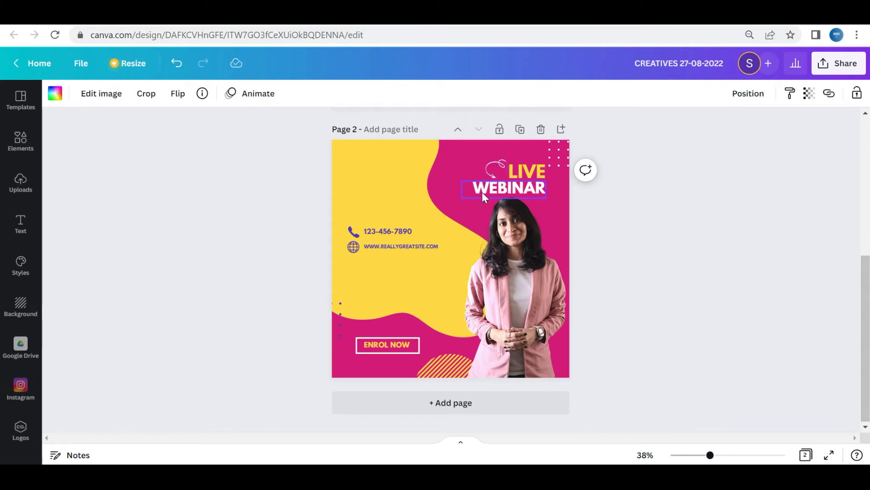
pyautogui.click(671, 224)
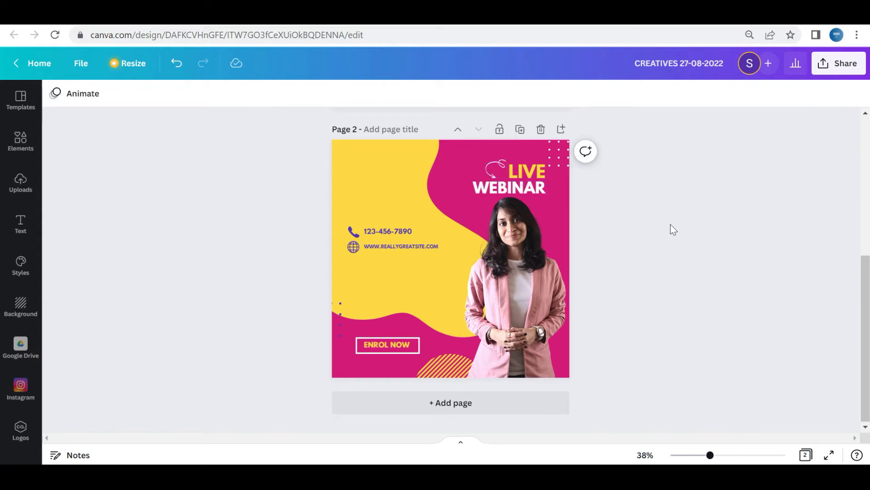
# Step: Delete the phone number text and its phone icon from the yellow area
pyautogui.click(385, 229)
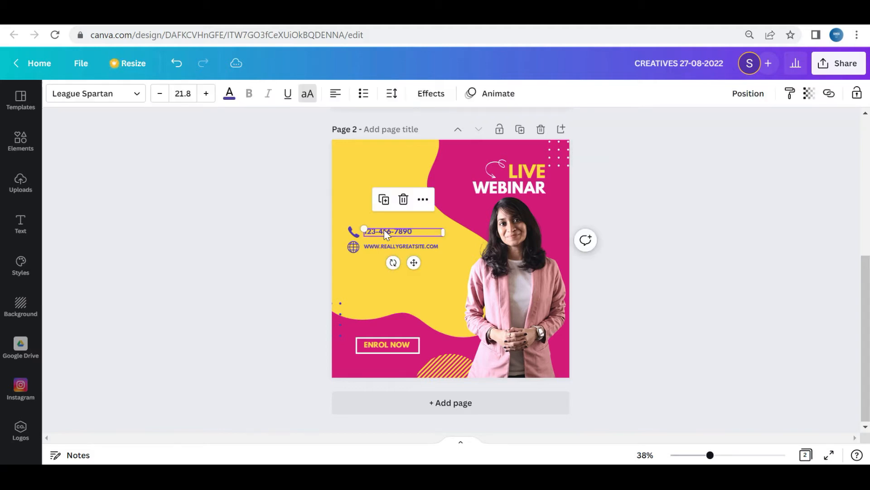
pyautogui.press('Delete')
pyautogui.click(354, 233)
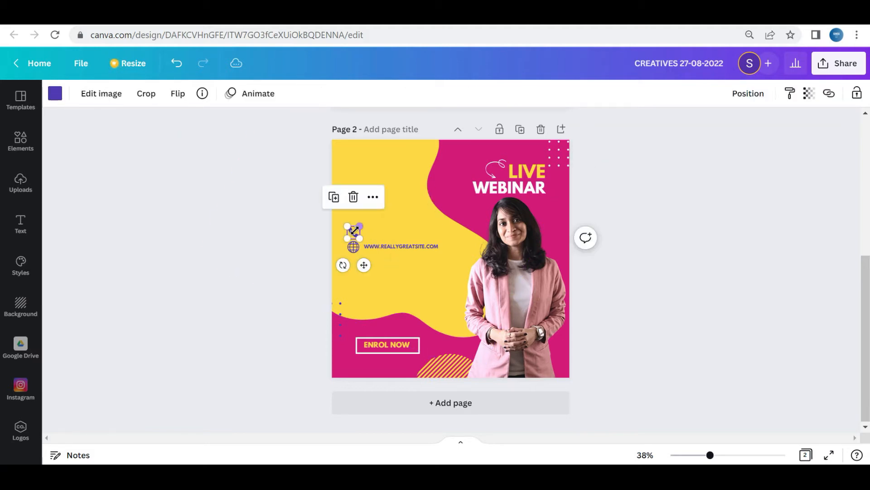
pyautogui.press('Delete')
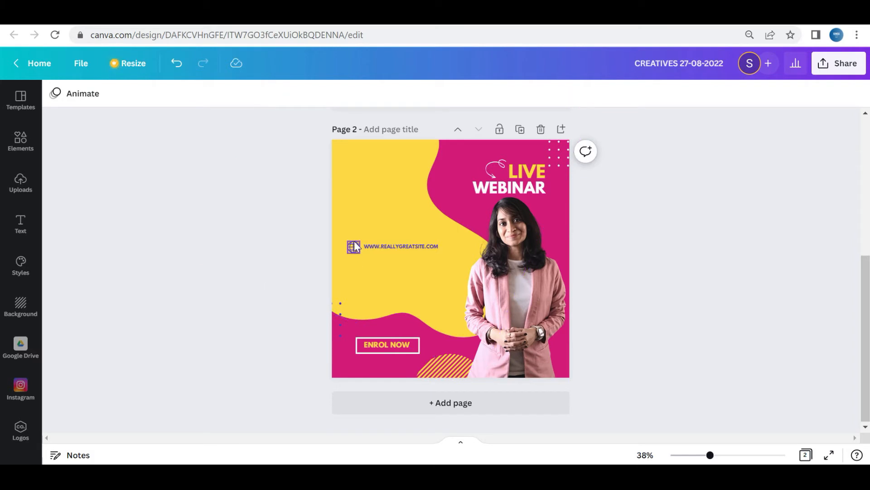
pyautogui.rightClick(352, 250)
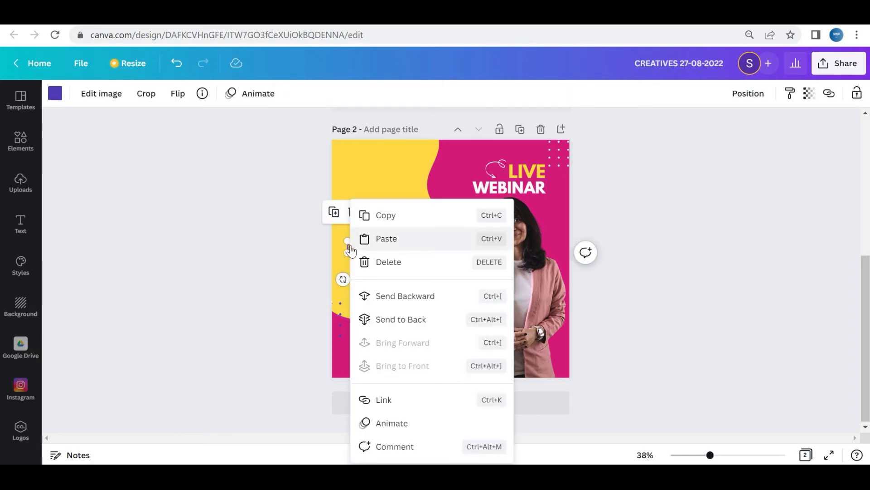
pyautogui.click(387, 189)
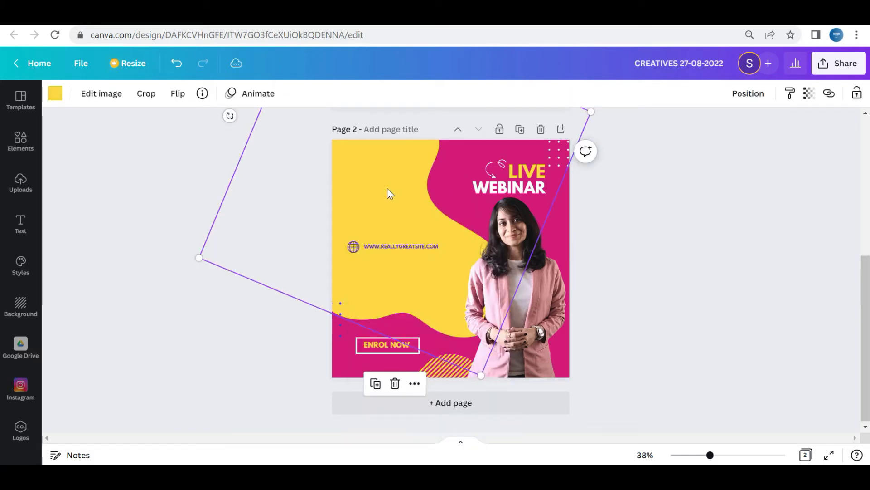
pyautogui.click(353, 245)
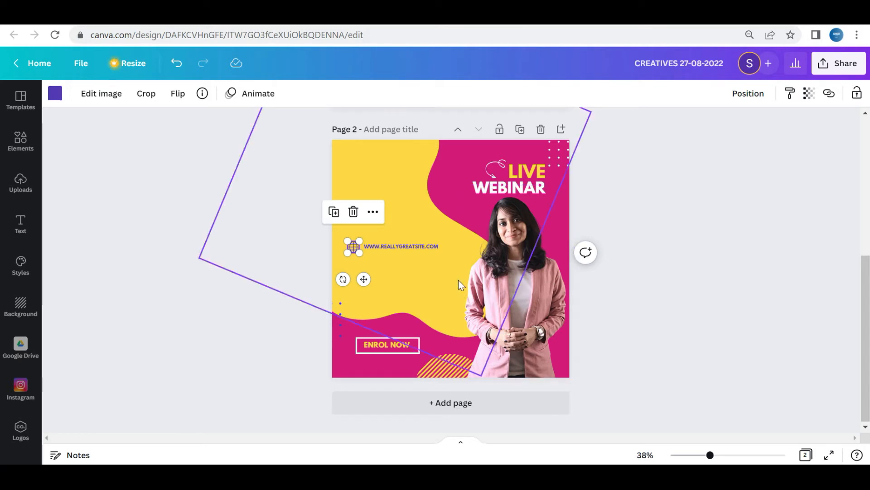
# Step: Replace the website address beside the globe icon with the creator's brand handle
pyautogui.doubleClick(390, 245)
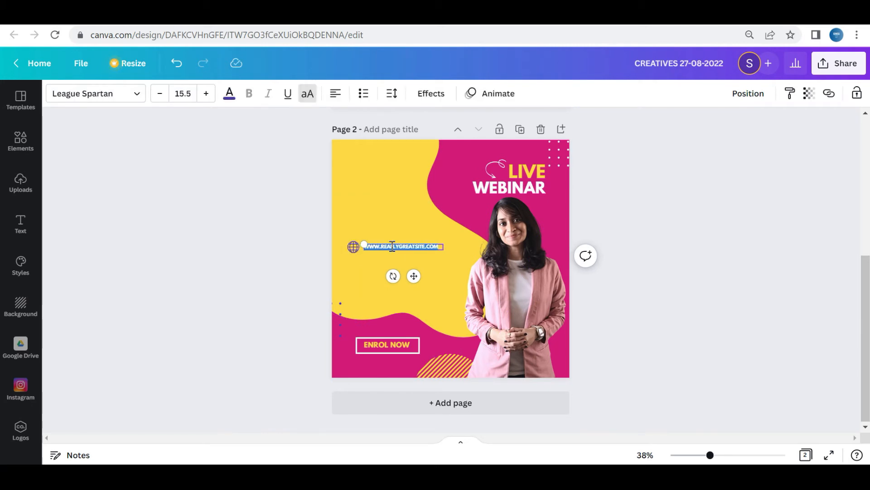
pyautogui.write('REATIVESBYSHWETA')
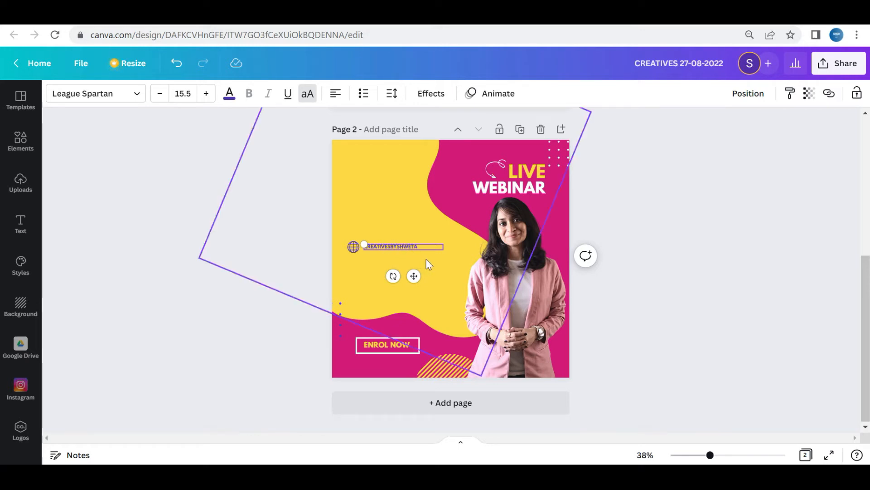
pyautogui.click(426, 259)
# Step: Increase the font size of the handle text beside the globe icon to 21.5
pyautogui.click(408, 247)
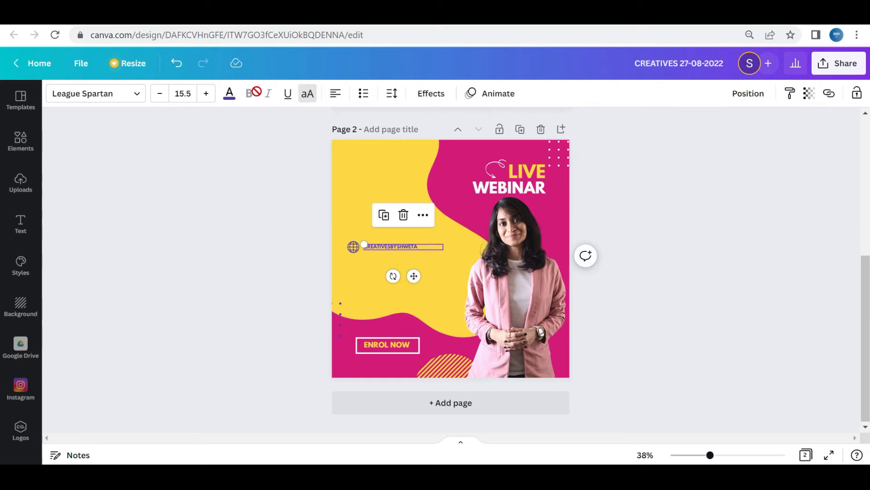
pyautogui.click(207, 94)
pyautogui.click(208, 93)
pyautogui.click(208, 94)
pyautogui.click(209, 93)
pyautogui.click(209, 93)
pyautogui.click(210, 93)
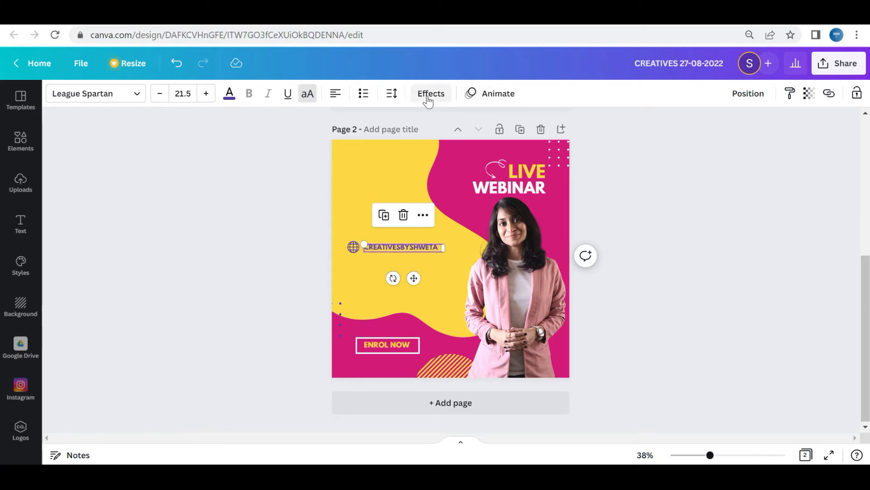
# Step: Set the handle text's letter spacing to 67 and widen its text box so the handle fits on one line
pyautogui.click(392, 93)
pyautogui.moveTo(430, 145); pyautogui.dragTo(439, 150)
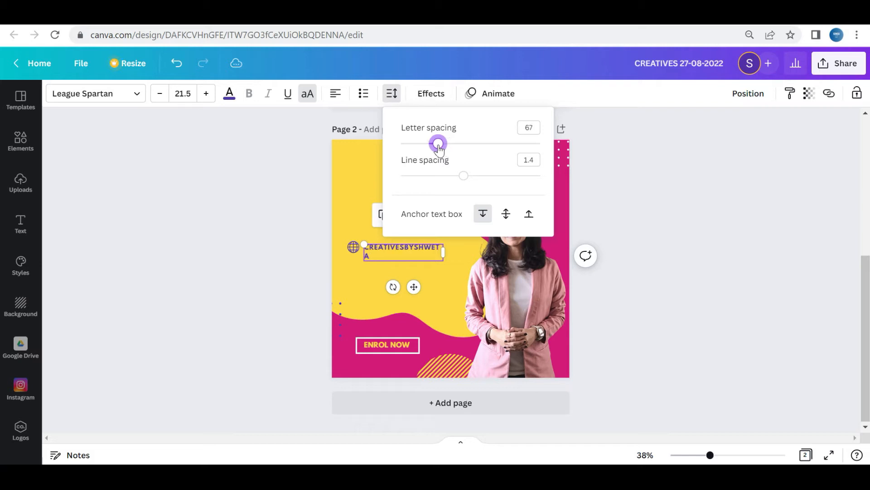
pyautogui.moveTo(444, 252); pyautogui.dragTo(456, 253)
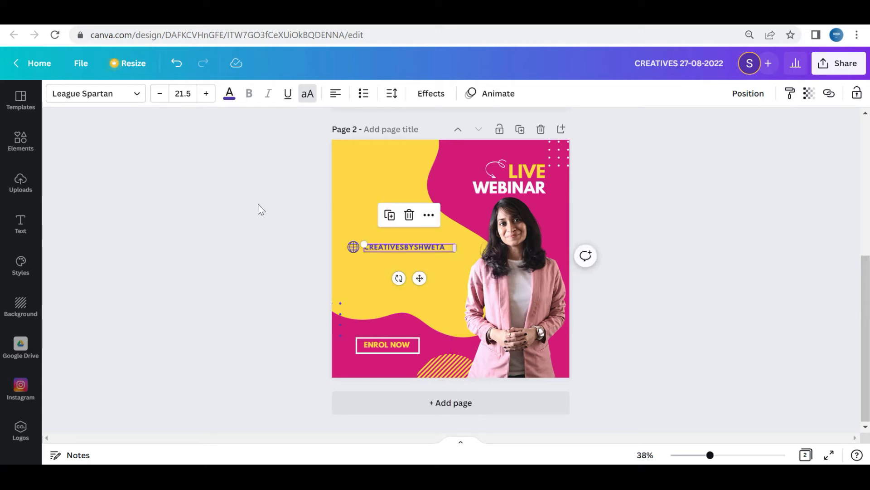
# Step: Recolour the handle text with the near-black photo colour and delete the globe icon beside it
pyautogui.click(229, 94)
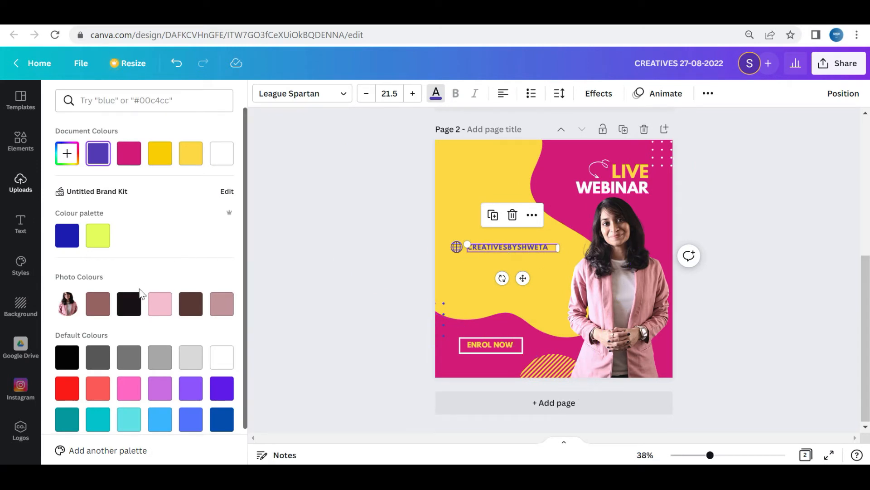
pyautogui.click(130, 305)
pyautogui.click(457, 249)
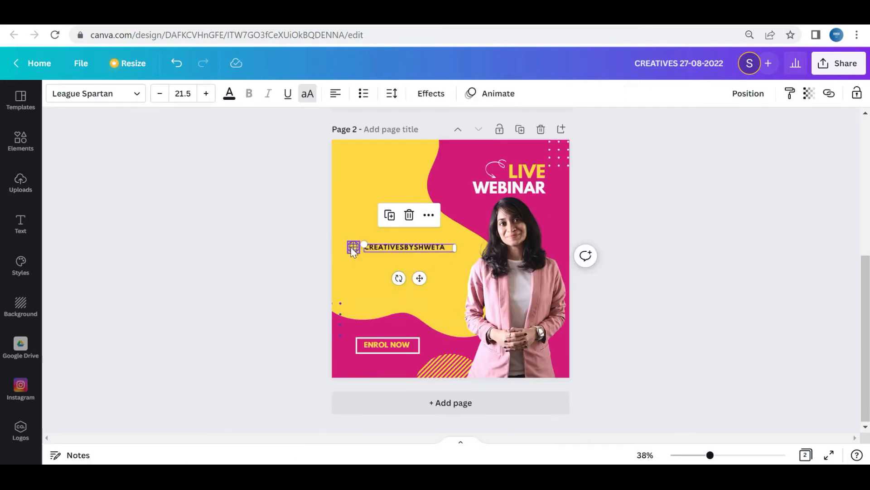
pyautogui.press('Delete')
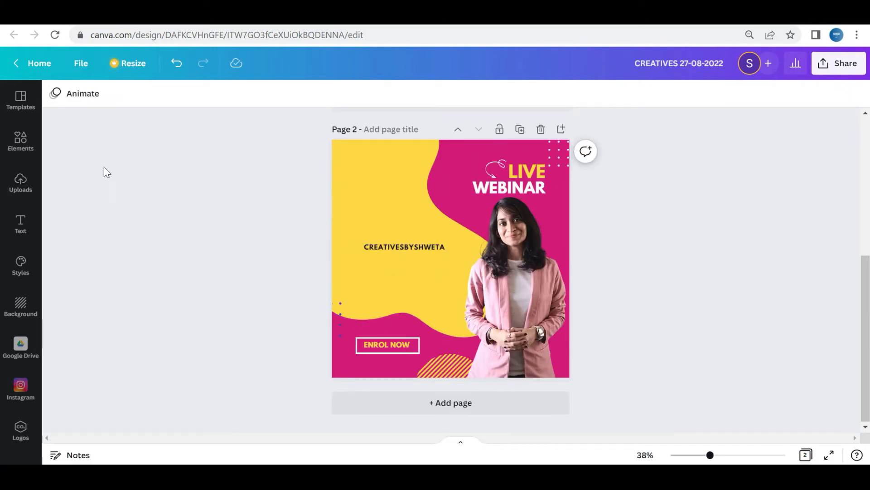
# Step: Search the elements for "instagram" and add the single-colour outline Instagram logo to the page
pyautogui.click(27, 151)
pyautogui.click(116, 101)
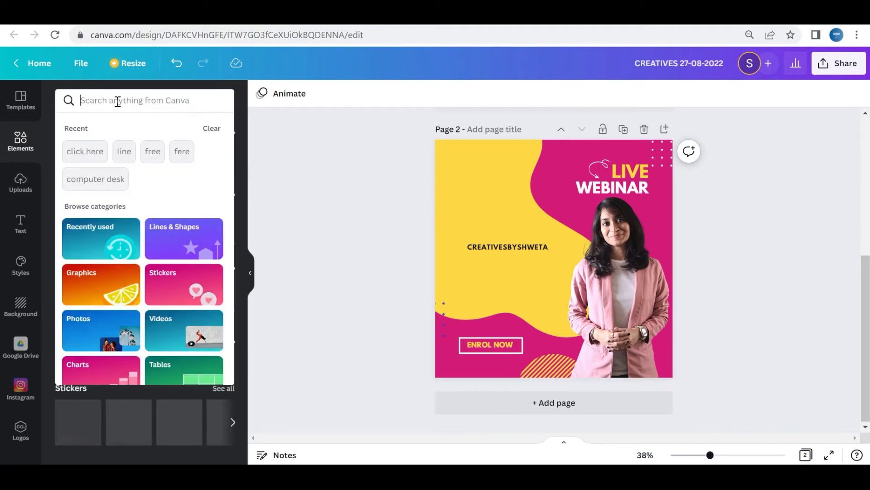
pyautogui.write('instagram')
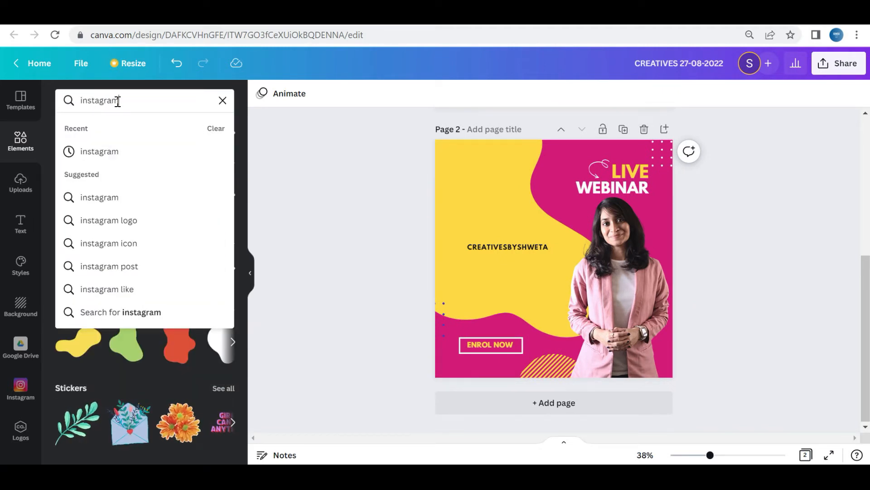
pyautogui.press('Return')
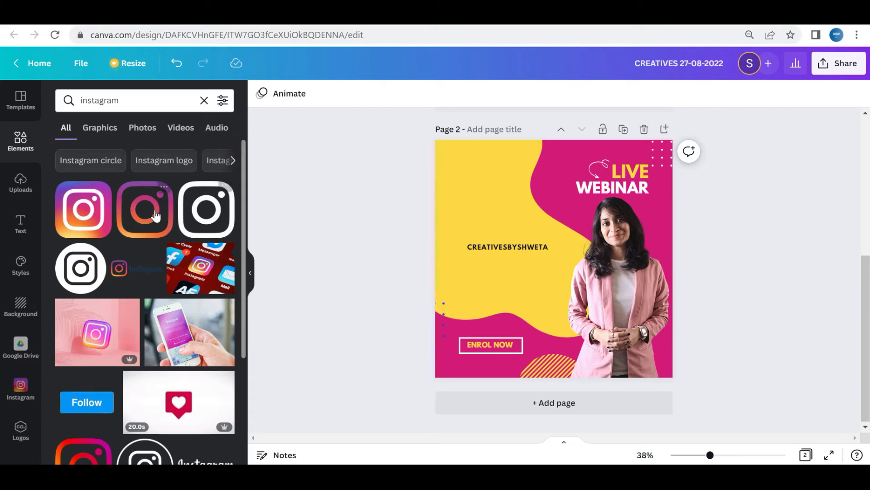
pyautogui.click(193, 211)
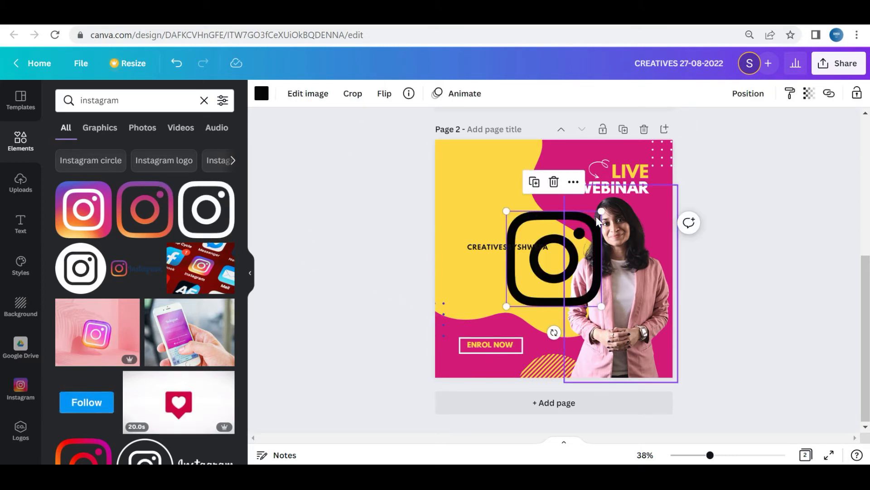
# Step: Shrink the Instagram logo to a small icon and place it just left of the handle text
pyautogui.moveTo(605, 207); pyautogui.dragTo(458, 248)
pyautogui.click(250, 274)
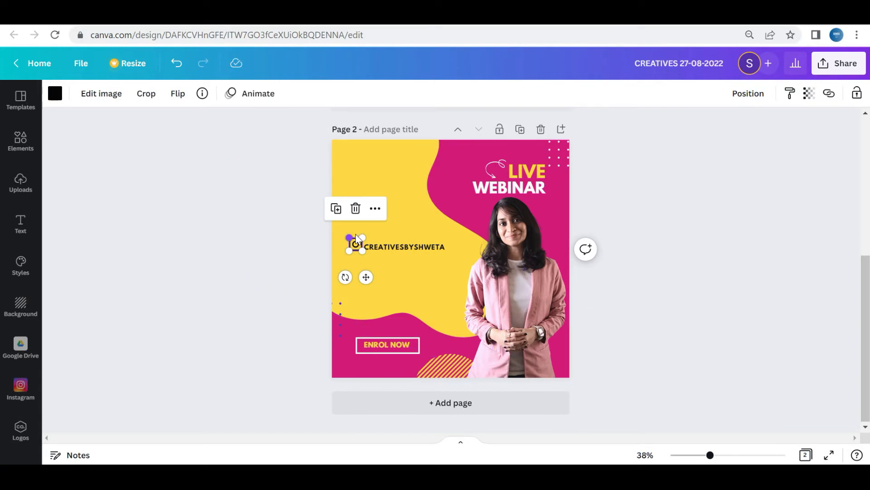
pyautogui.moveTo(361, 238); pyautogui.dragTo(358, 240)
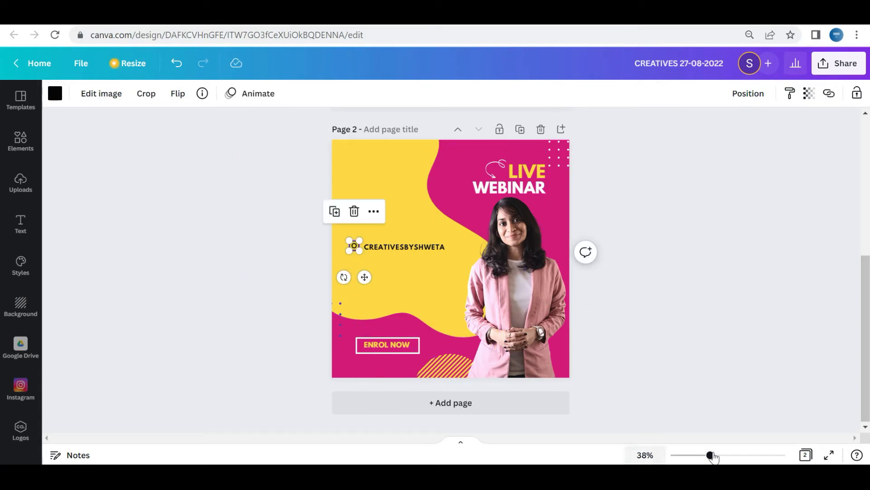
pyautogui.moveTo(720, 459); pyautogui.dragTo(728, 459)
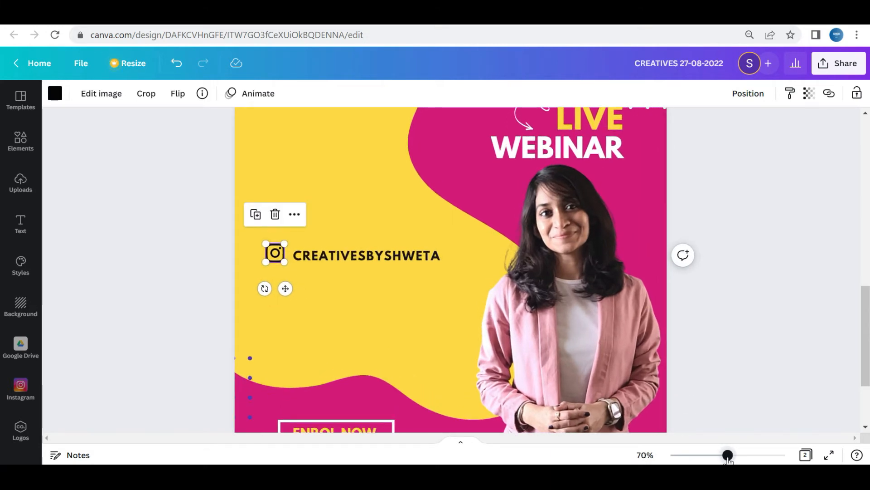
pyautogui.moveTo(727, 456); pyautogui.dragTo(721, 456)
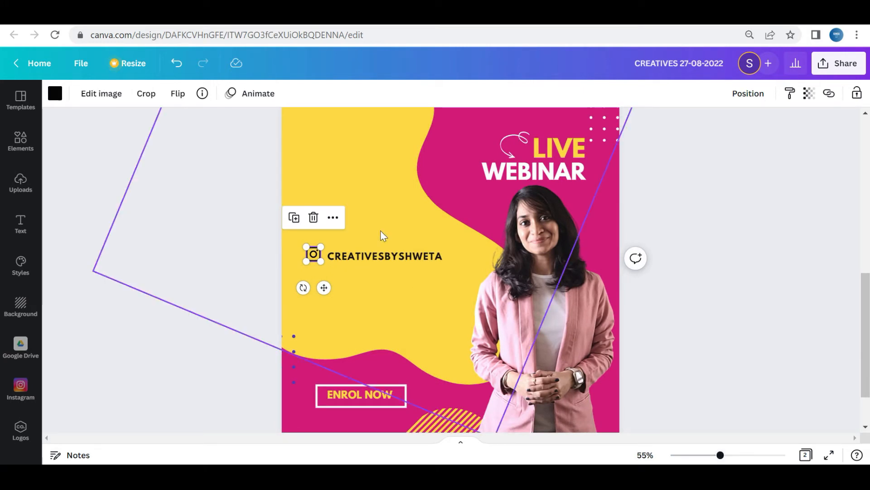
pyautogui.click(397, 215)
pyautogui.click(316, 248)
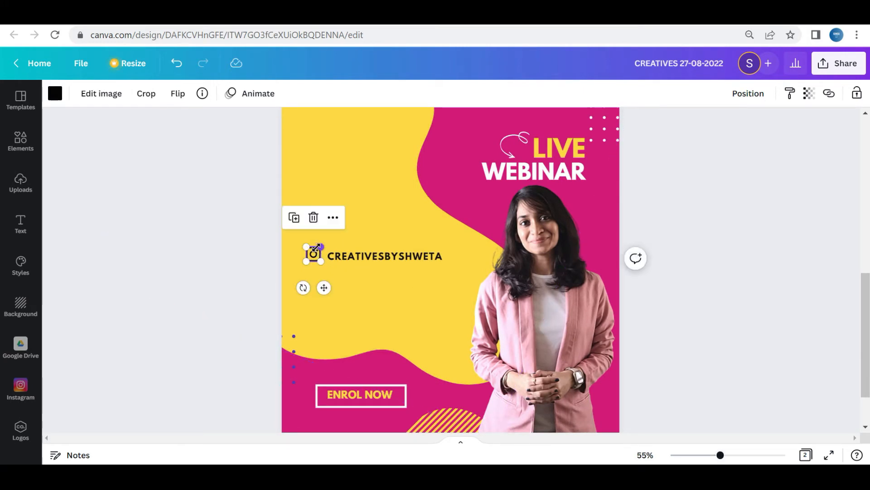